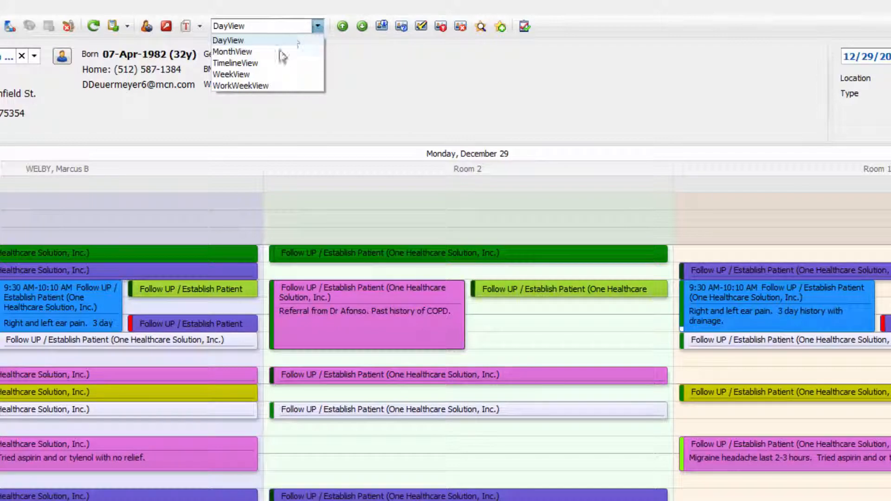
Step: View the appointment calendar by work week and by month, and return it to DayView
click(263, 86)
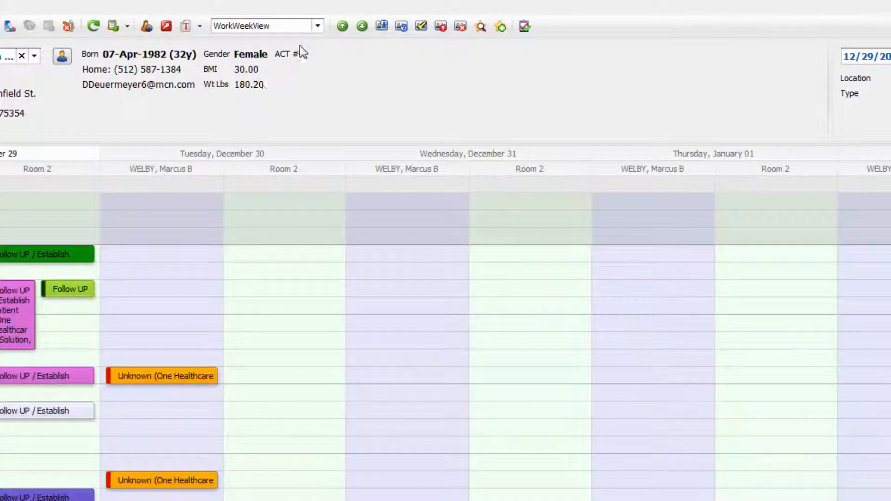
click(317, 26)
click(258, 52)
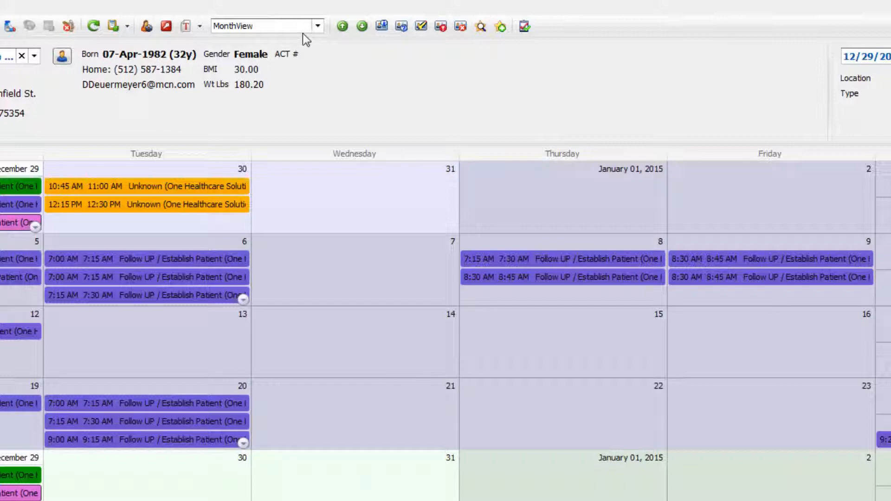
click(317, 27)
click(264, 42)
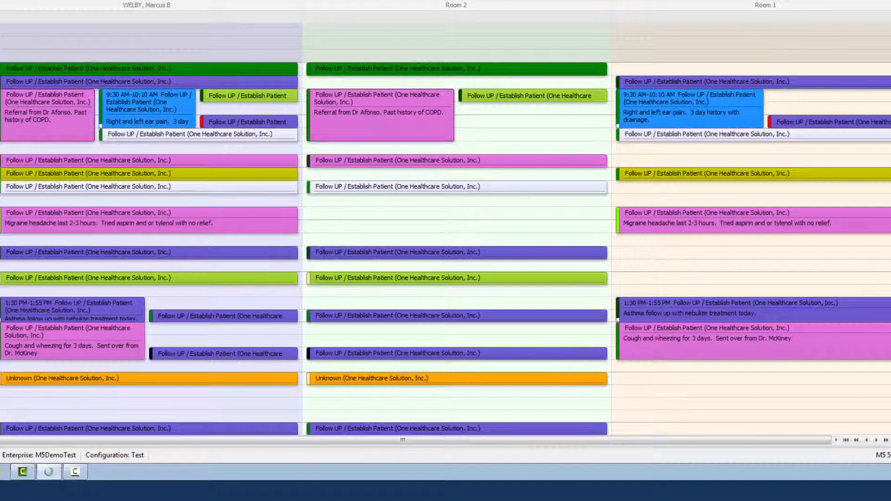
Step: Change the day calendar's time ruler to 5-minute intervals, and finally set it to 10-minute intervals
right_click(17, 9)
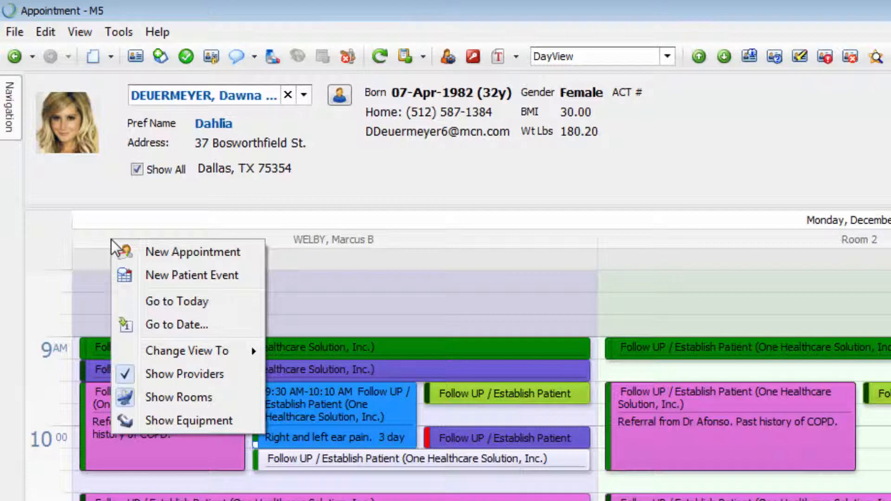
right_click(57, 237)
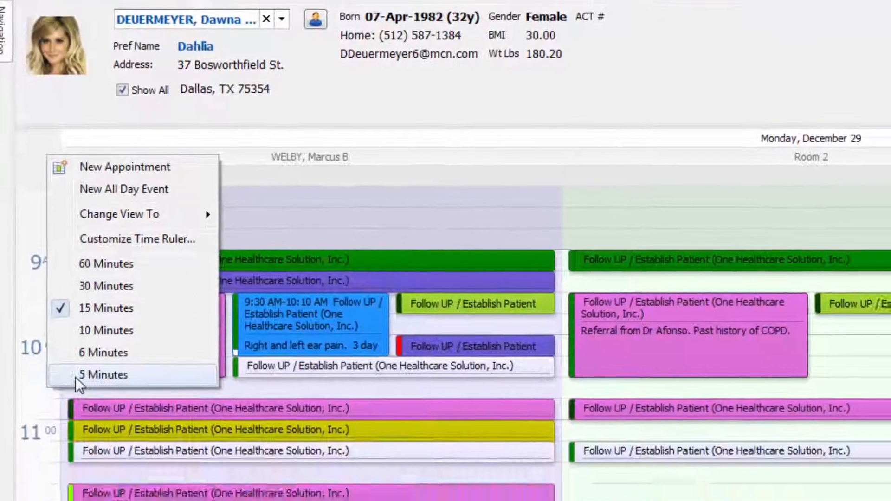
click(100, 468)
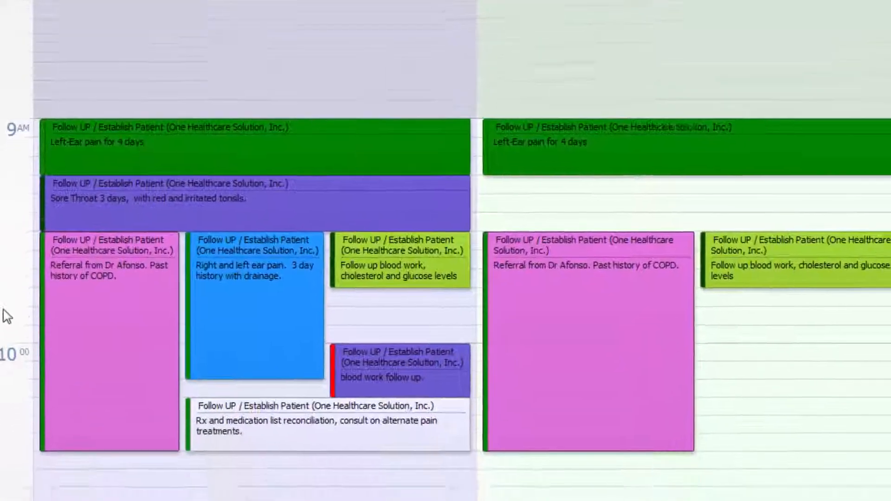
right_click(22, 240)
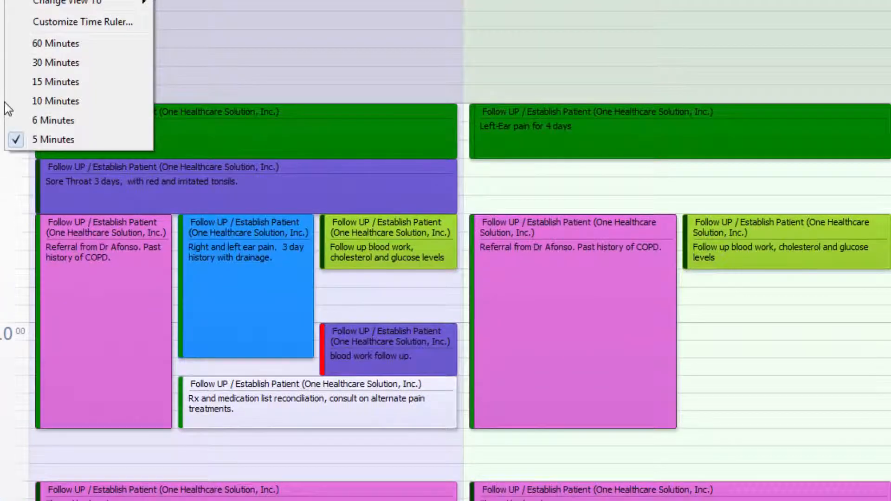
click(20, 101)
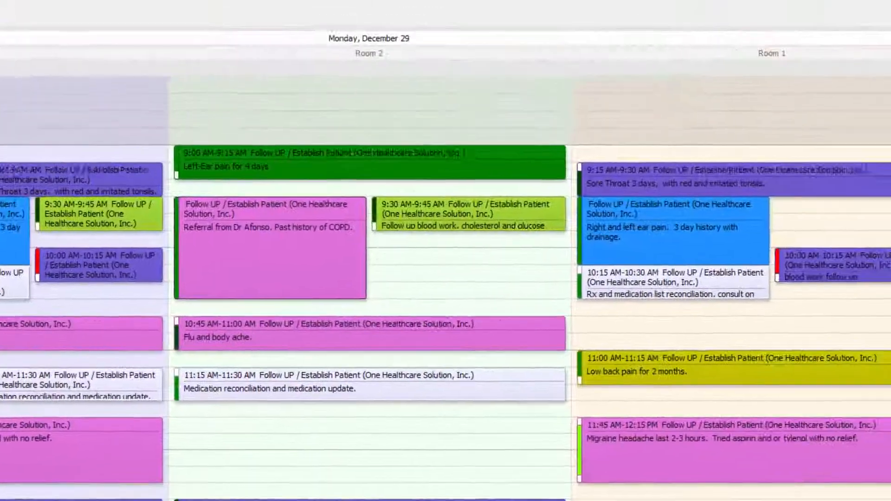
click(882, 132)
click(822, 200)
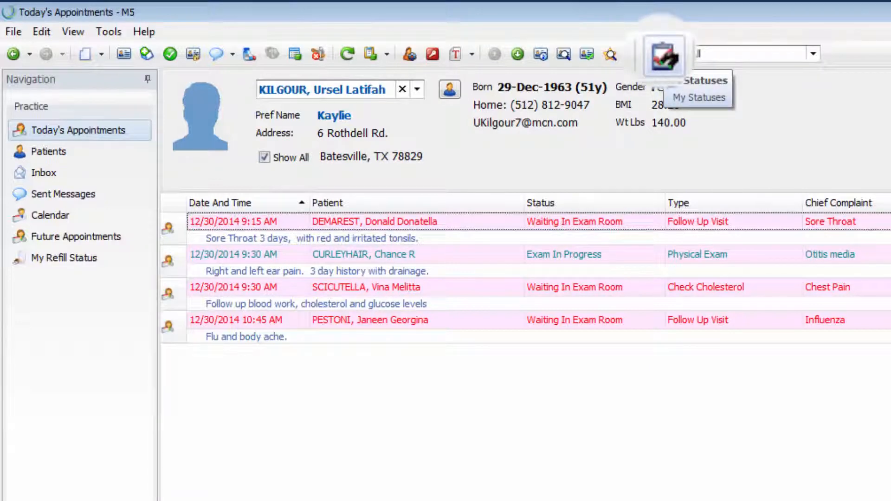
Step: Turn off the My Statuses filter on today's appointments and open the 7:45 AM follow-up visit for the finger sprain
click(664, 56)
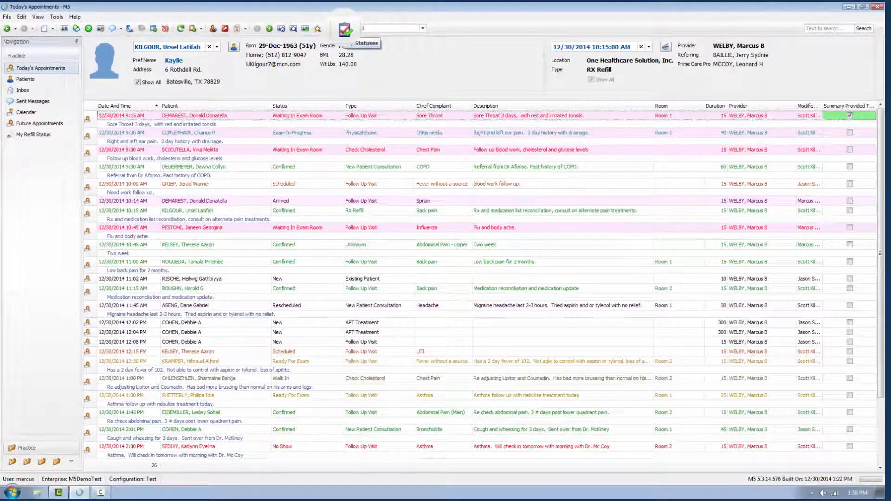
click(135, 150)
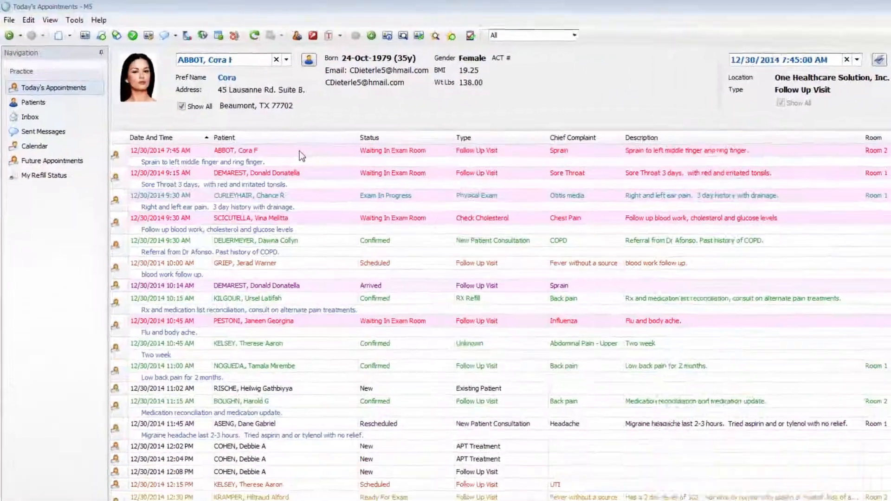
double_click(228, 116)
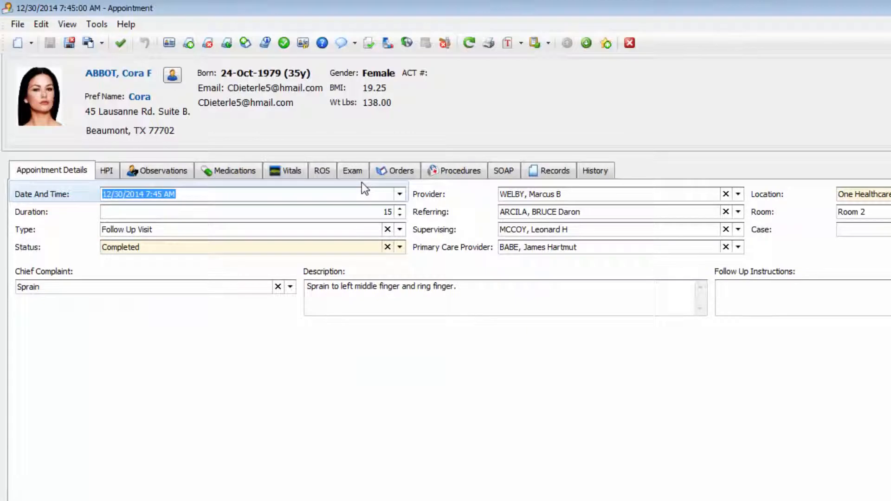
Step: Fill in the SOAP note's Subjective and Objective findings, and enter "Sprain strain of the left middle finger and ring finger" as the Assessment
click(504, 171)
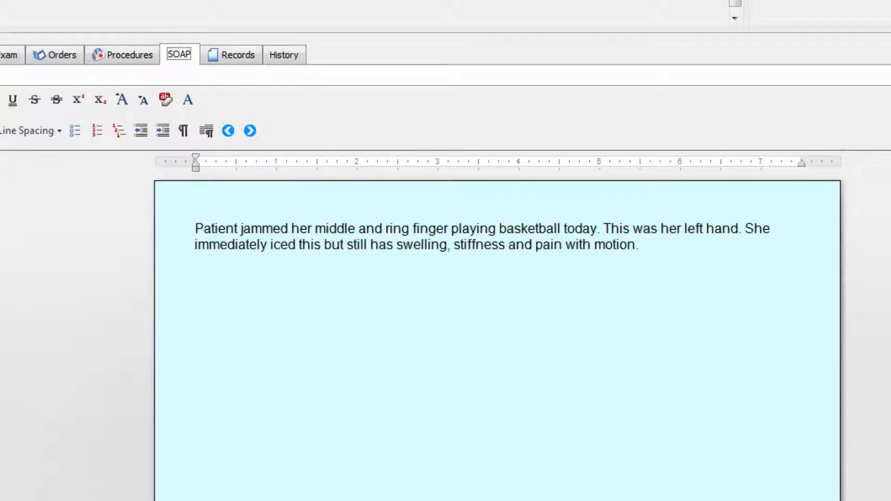
click(250, 130)
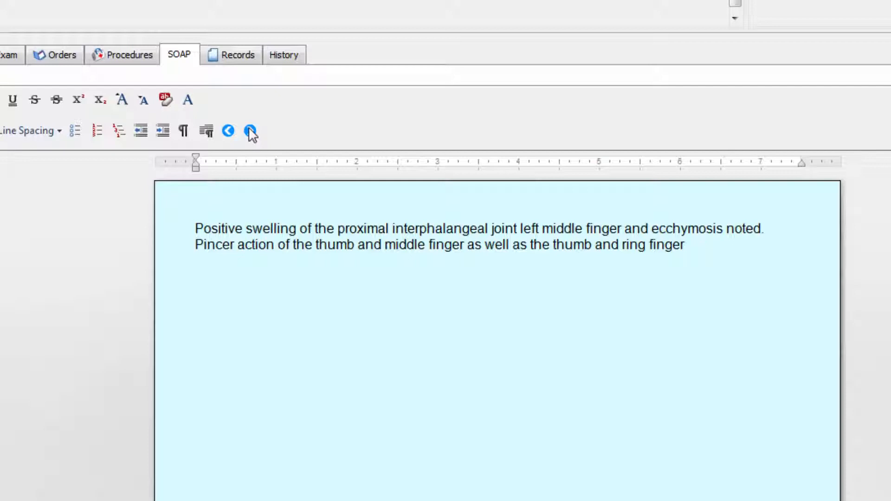
click(251, 131)
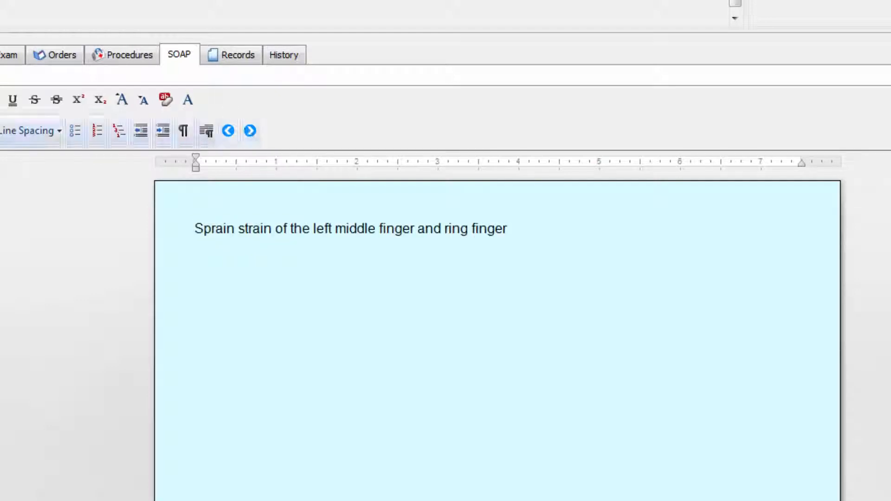
Step: Enter the numbered Plan: continue icing, immobilization for 24 hours, Chinese ball therapy and active range of motion within 36 hours, plus "RTC PRN problems"
click(250, 131)
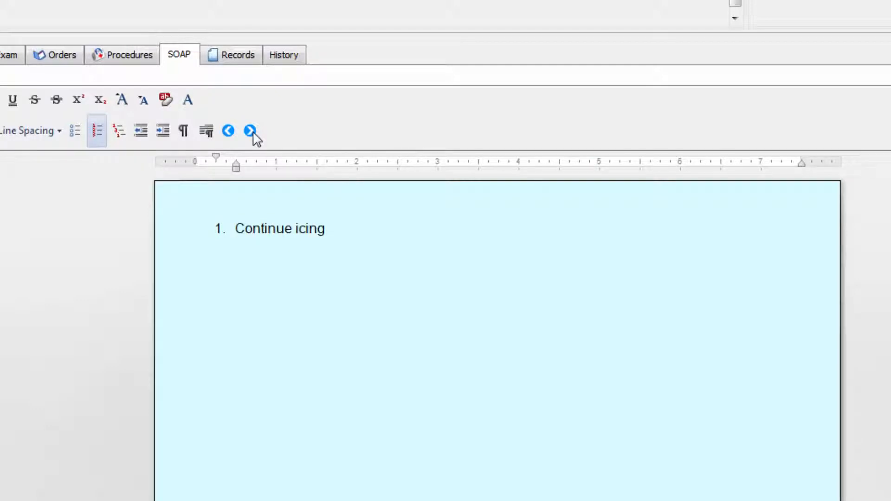
key(Return)
key(Return)
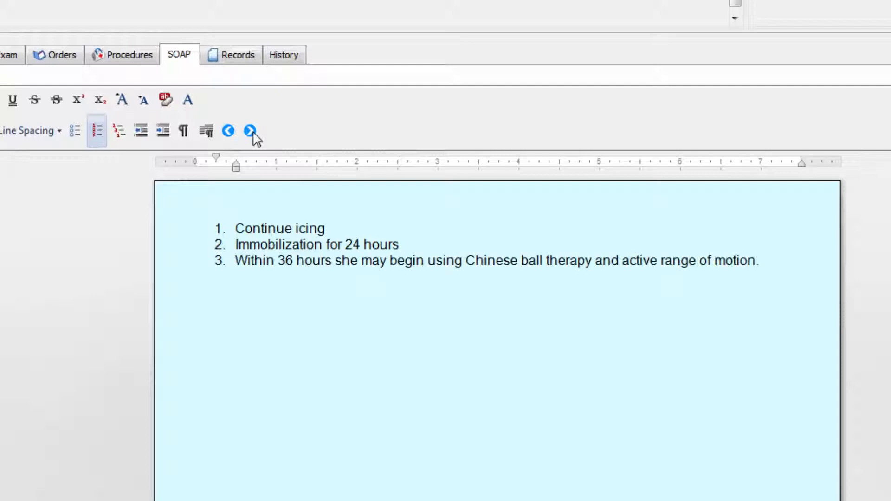
click(250, 131)
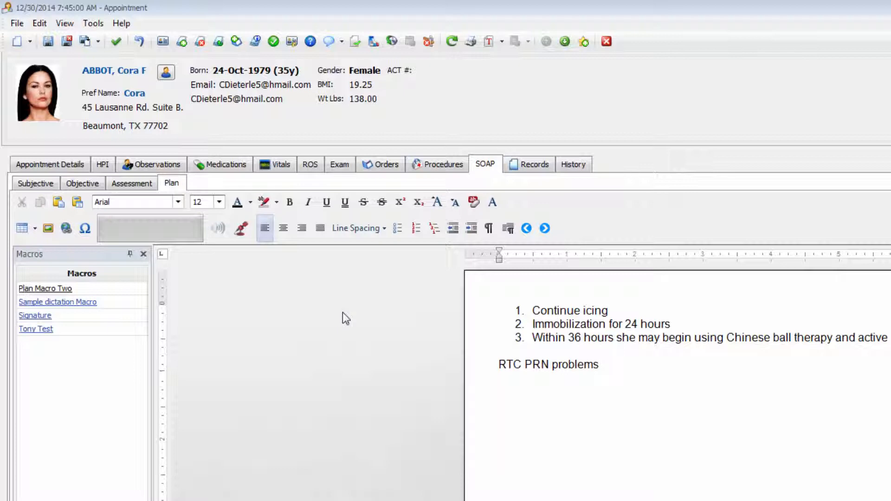
Step: Generate a document from the SNAP SOAP template for this appointment, and save and close it
click(501, 41)
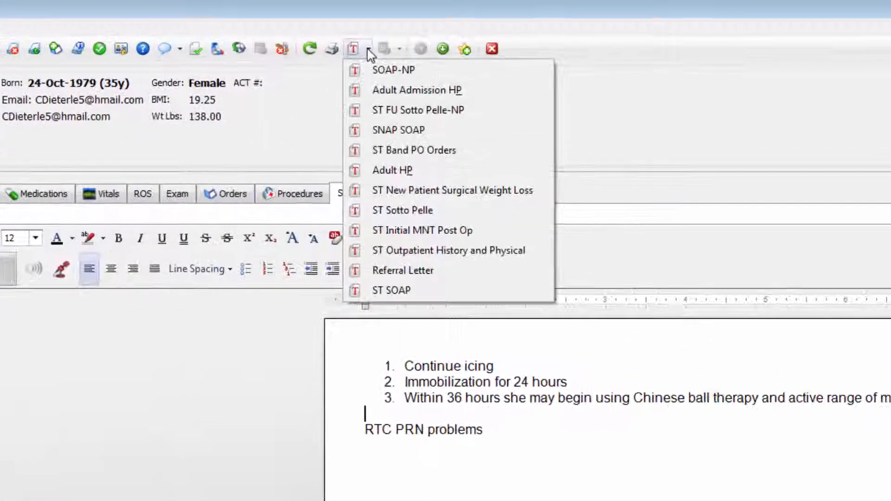
click(367, 131)
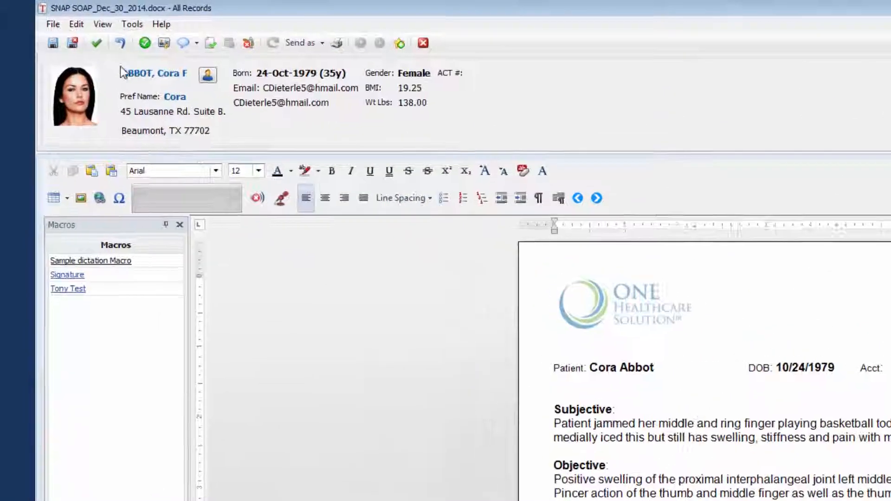
click(80, 48)
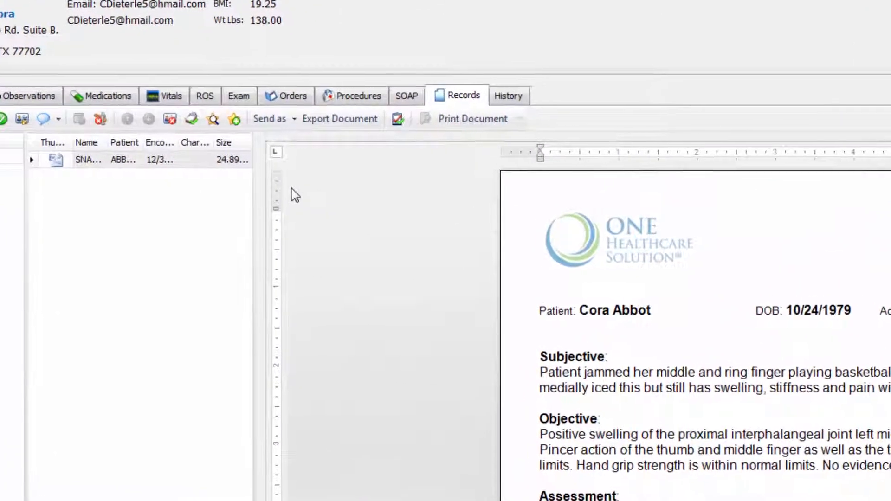
Step: Prepare the SNAP SOAP record as a fax addressed to the patient's referring provider and primary care provider
click(263, 116)
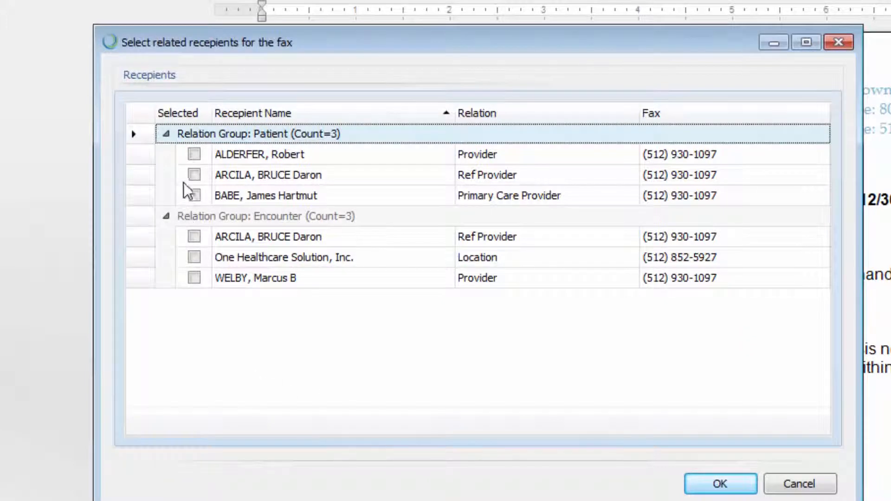
click(194, 175)
click(194, 197)
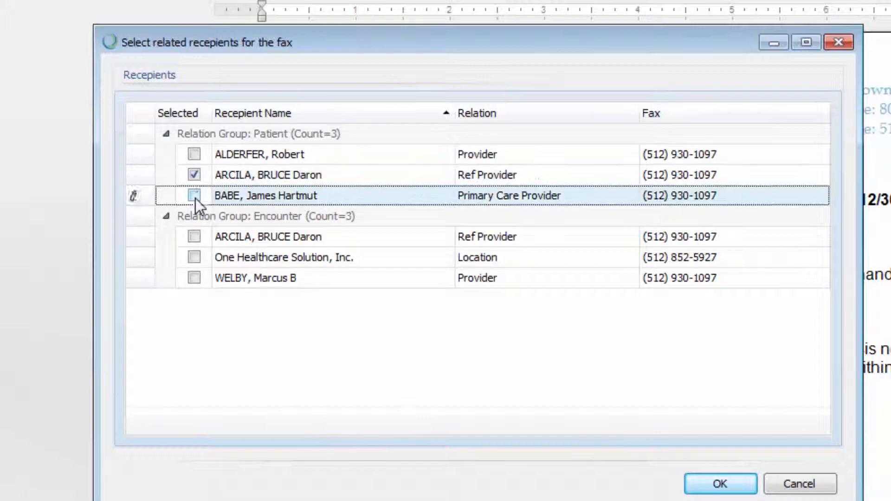
click(708, 481)
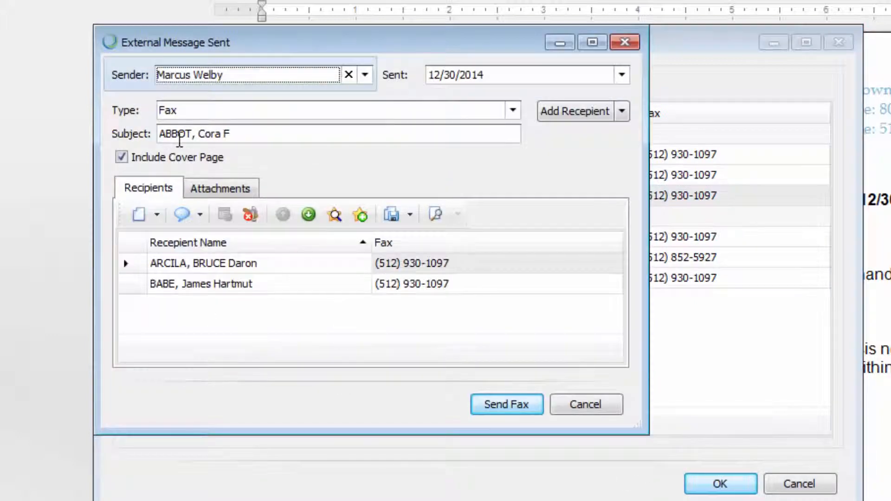
Step: Put the cursor at the end of the fax's subject and make the message window taller
click(270, 136)
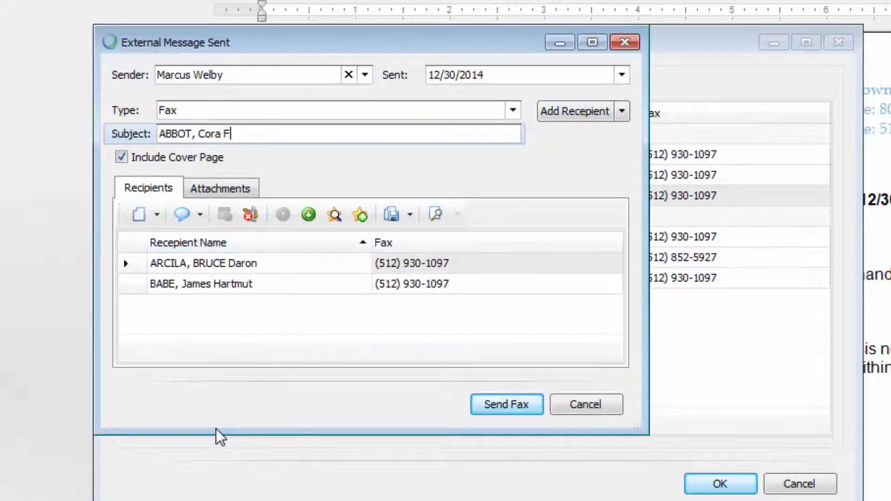
drag(219, 434, 213, 500)
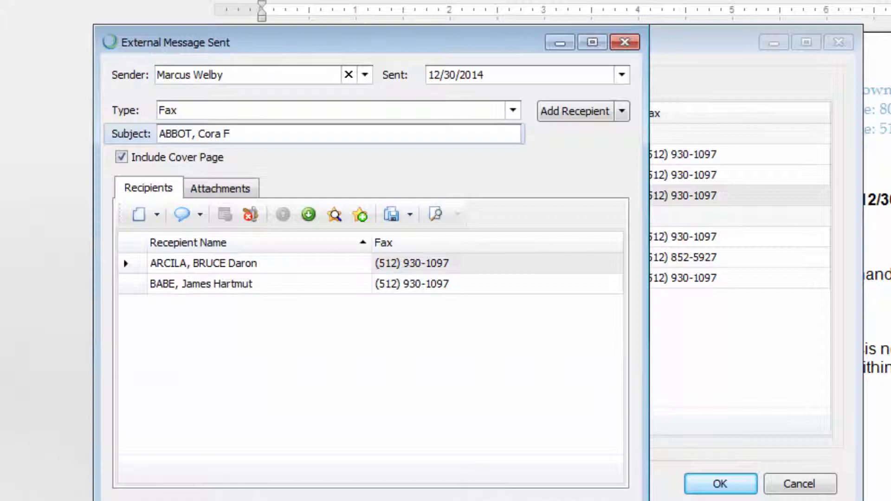
click(221, 440)
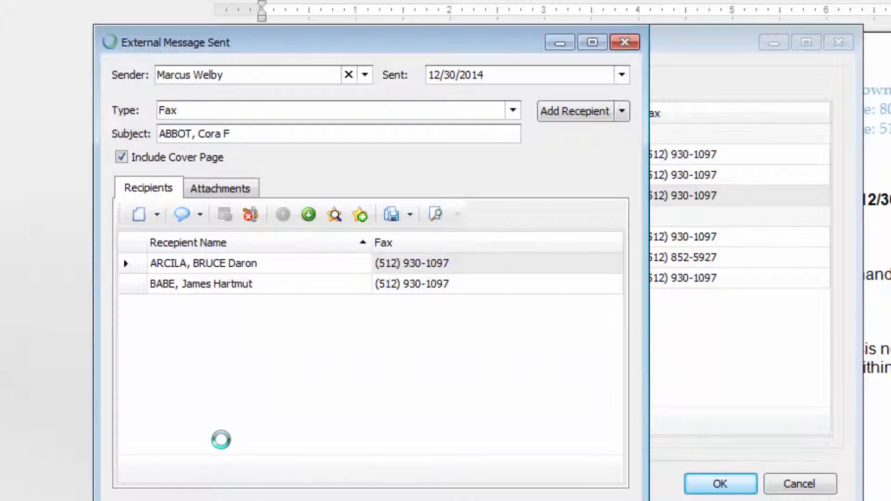